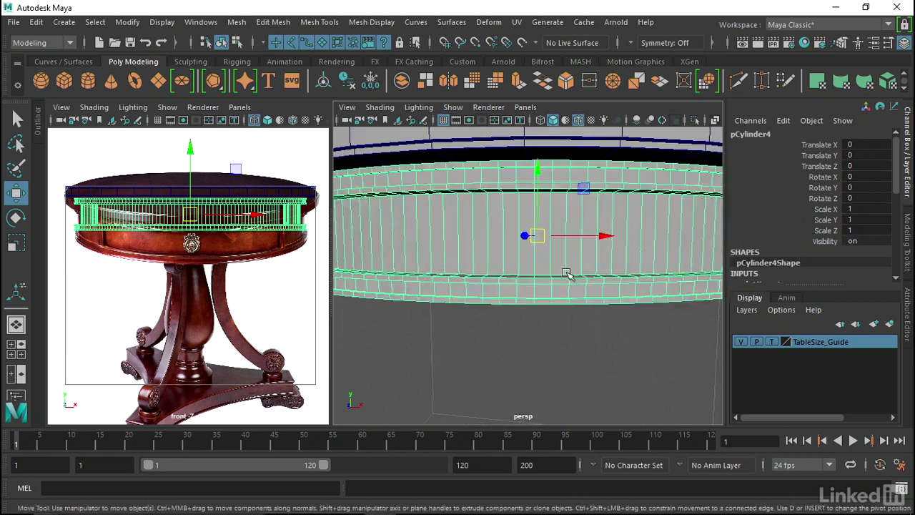
Step: Isolate the table apron cylinder in the perspective view and switch it to edge selection
{"action": "scroll", "coordinate": [216, 238], "scroll_direction": "up", "scroll_amount": 5}
{"action": "scroll", "coordinate": [133, 296], "scroll_direction": "down", "scroll_amount": 2}
{"action": "middle_click_drag", "start_coordinate": [109, 263], "coordinate": [265, 319], "text": "alt"}
{"action": "right_click_drag", "start_coordinate": [265, 319], "coordinate": [224, 272], "text": "alt"}
{"action": "middle_click_drag", "start_coordinate": [224, 242], "coordinate": [166, 263], "text": "alt"}
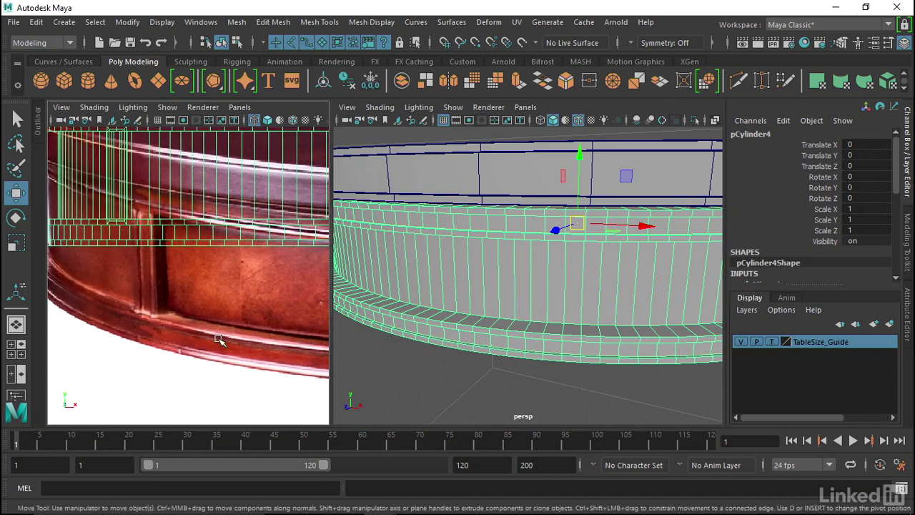
{"action": "left_click", "coordinate": [695, 122]}
{"action": "left_click_drag", "start_coordinate": [611, 168], "coordinate": [515, 274], "text": "alt"}
{"action": "right_click", "coordinate": [506, 203]}
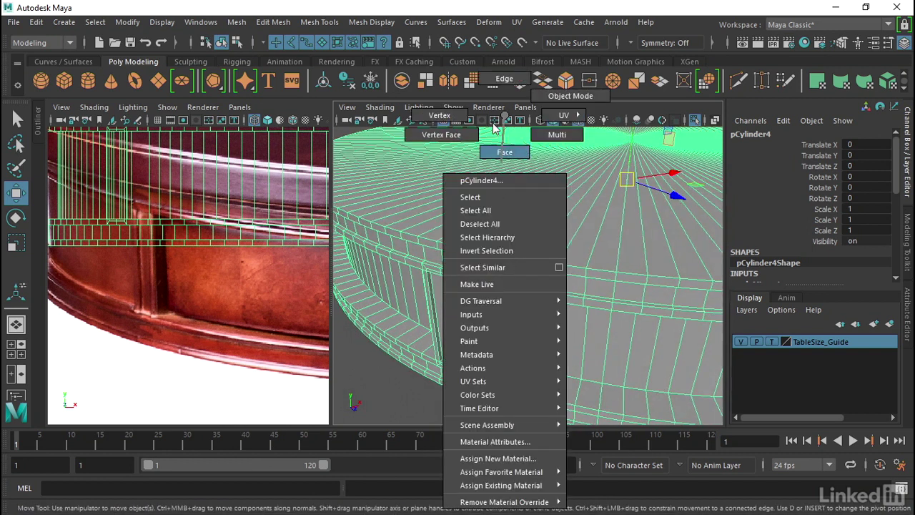
{"action": "right_click_drag", "start_coordinate": [505, 203], "coordinate": [505, 80]}
Step: Select the edge loops along the apron's top rim and upper moulding
{"action": "scroll", "coordinate": [484, 222], "scroll_direction": "up", "scroll_amount": 4}
{"action": "double_click", "coordinate": [447, 230]}
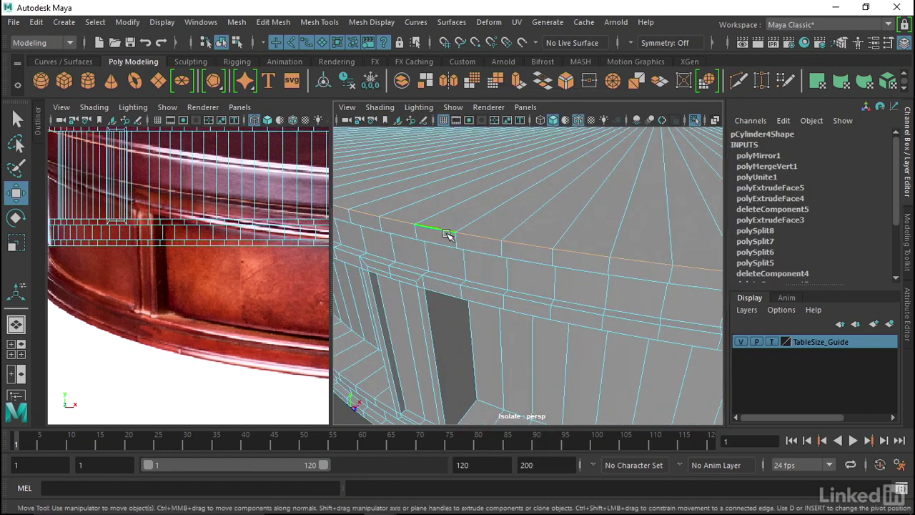
{"action": "left_click_drag", "start_coordinate": [443, 280], "coordinate": [583, 269], "text": "alt"}
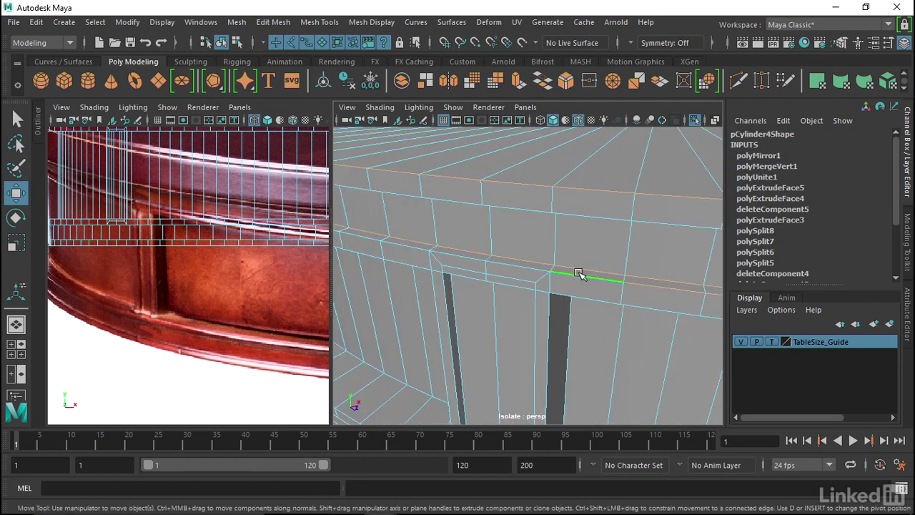
{"action": "left_click_drag", "start_coordinate": [480, 268], "coordinate": [436, 242], "text": "alt"}
{"action": "left_click_drag", "start_coordinate": [515, 274], "coordinate": [516, 266], "text": "alt"}
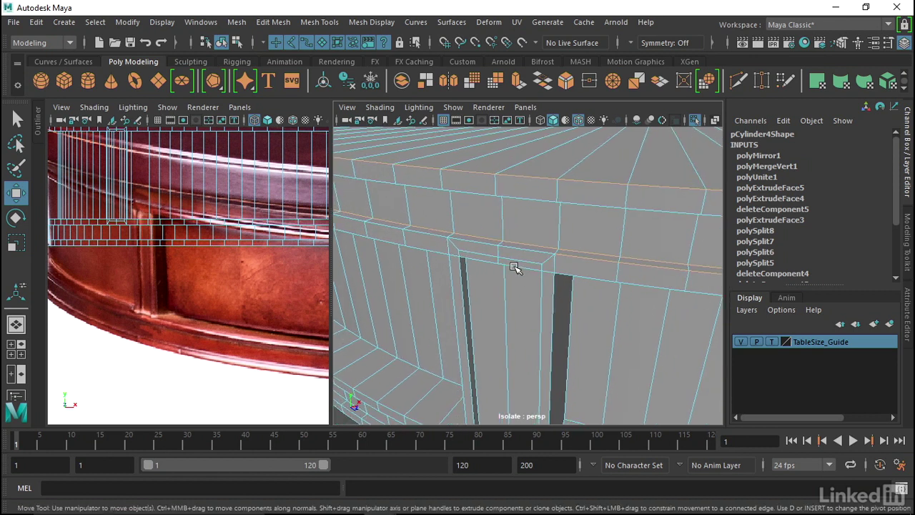
{"action": "left_click_drag", "start_coordinate": [506, 319], "coordinate": [492, 303], "text": "alt"}
{"action": "left_click_drag", "start_coordinate": [576, 250], "coordinate": [481, 231], "text": "alt"}
Step: Add the edge loops along the recess floor and the lower moulding to the selection
{"action": "left_click", "coordinate": [555, 263]}
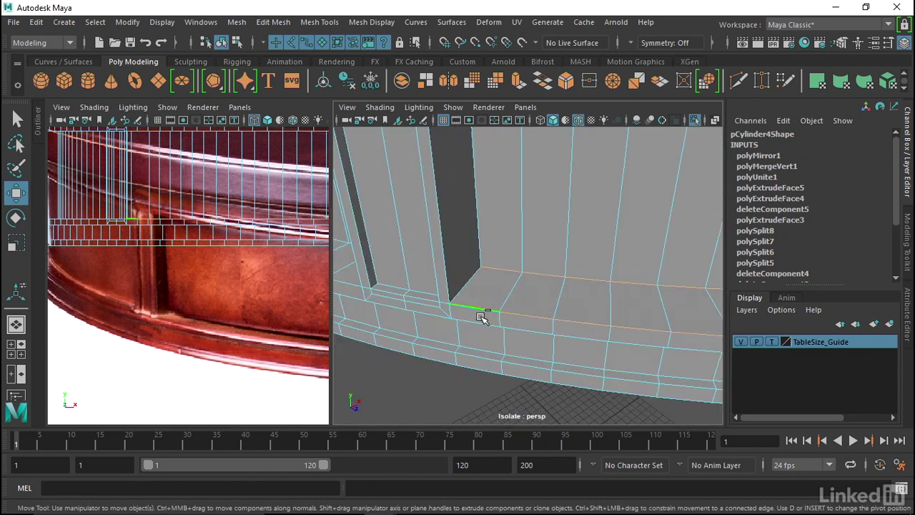
{"action": "left_click_drag", "start_coordinate": [482, 322], "coordinate": [500, 259], "text": "alt"}
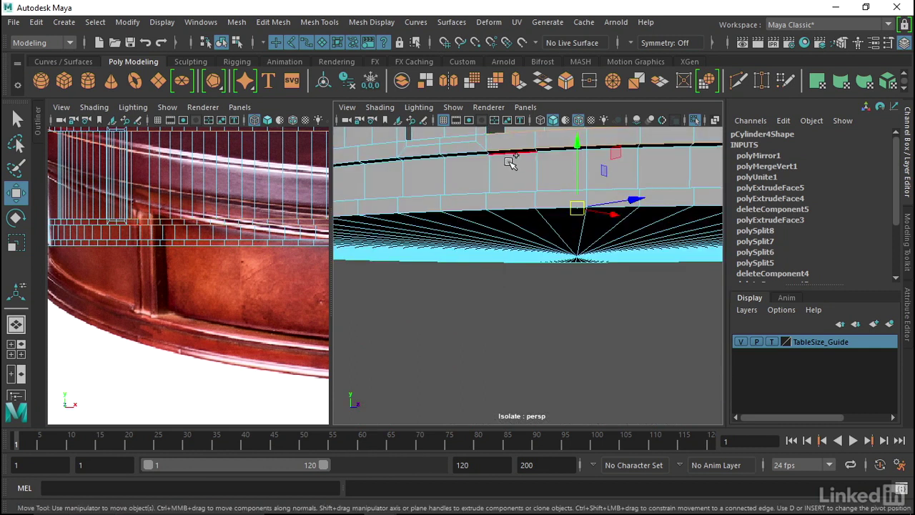
{"action": "left_click_drag", "start_coordinate": [509, 166], "coordinate": [487, 261], "text": "alt"}
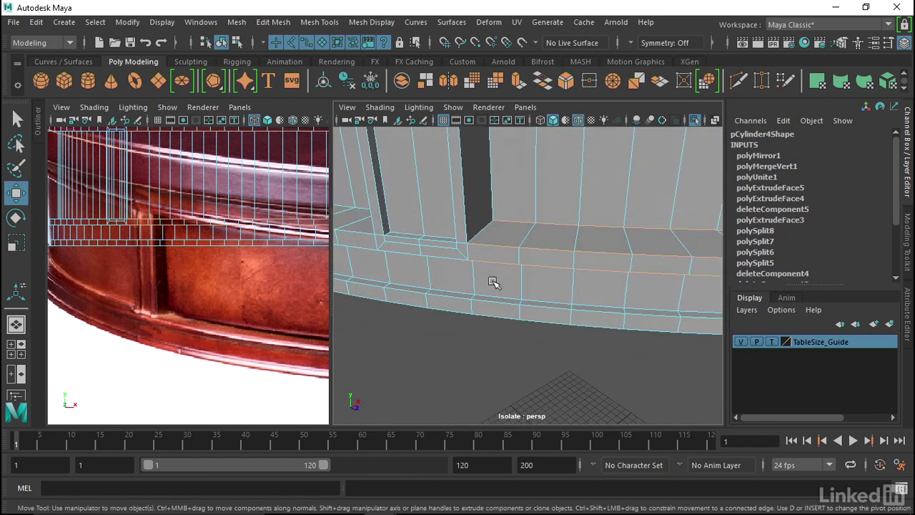
{"action": "left_click_drag", "start_coordinate": [491, 314], "coordinate": [665, 262], "text": "alt"}
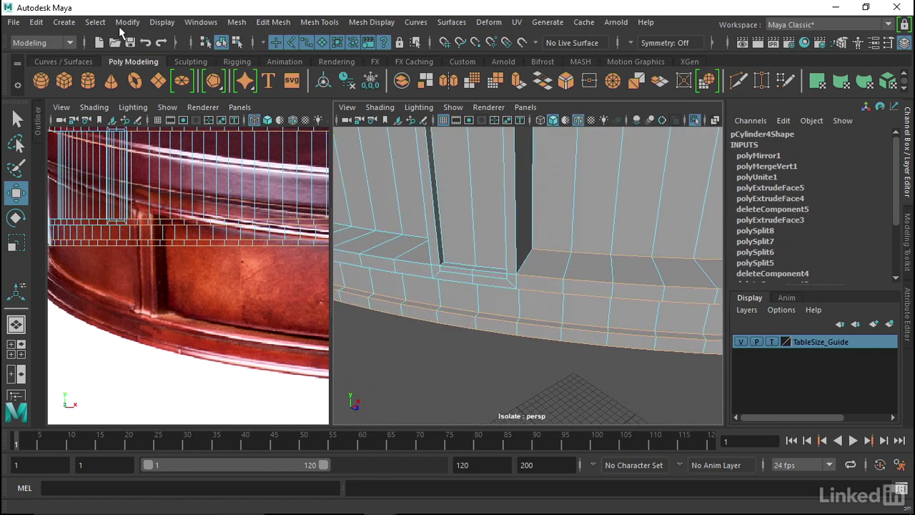
Step: Extend the selected loops around the apron with Contiguous Edges
{"action": "left_click", "coordinate": [95, 22]}
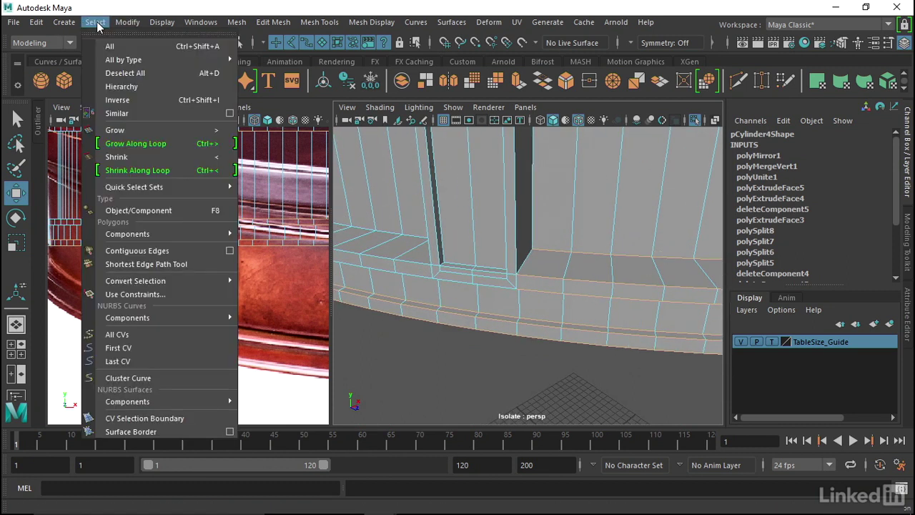
{"action": "left_click", "coordinate": [145, 253]}
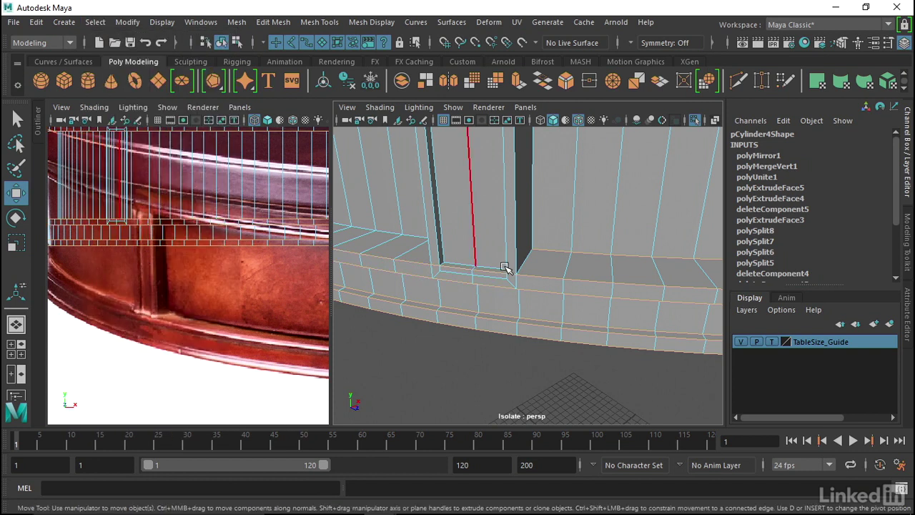
{"action": "middle_click_drag", "start_coordinate": [385, 266], "coordinate": [627, 265], "text": "alt"}
{"action": "right_click_drag", "start_coordinate": [627, 265], "coordinate": [493, 278], "text": "alt"}
{"action": "left_click_drag", "start_coordinate": [493, 278], "coordinate": [459, 273], "text": "alt"}
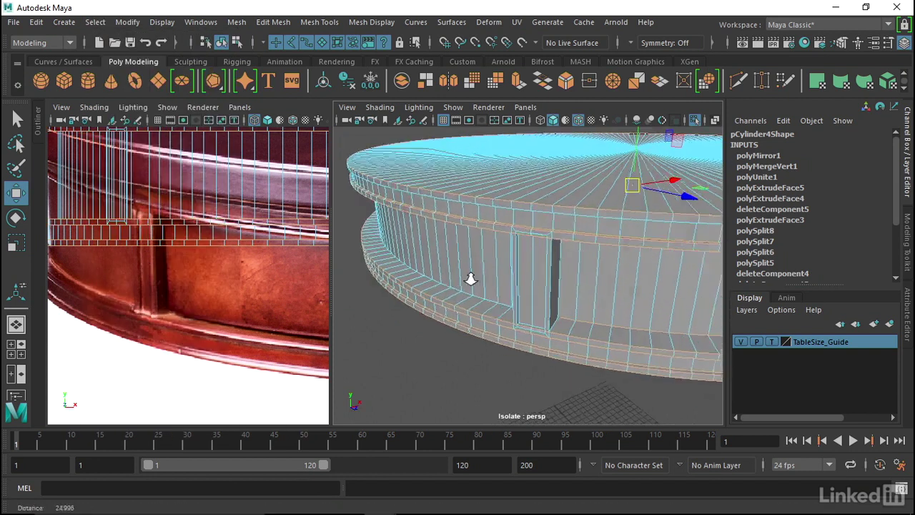
Step: Add the vertical corner edges of the post and the adjoining recess to the selection
{"action": "right_click_drag", "start_coordinate": [460, 273], "coordinate": [532, 246], "text": "alt"}
{"action": "left_click_drag", "start_coordinate": [448, 185], "coordinate": [639, 274], "text": "alt"}
{"action": "right_click_drag", "start_coordinate": [639, 274], "coordinate": [620, 266], "text": "alt"}
{"action": "left_click_drag", "start_coordinate": [554, 224], "coordinate": [519, 231], "text": "alt"}
{"action": "right_click_drag", "start_coordinate": [519, 231], "coordinate": [558, 220], "text": "alt"}
{"action": "left_click_drag", "start_coordinate": [558, 220], "coordinate": [515, 218], "text": "alt"}
{"action": "left_click_drag", "start_coordinate": [411, 254], "coordinate": [459, 268], "text": "alt"}
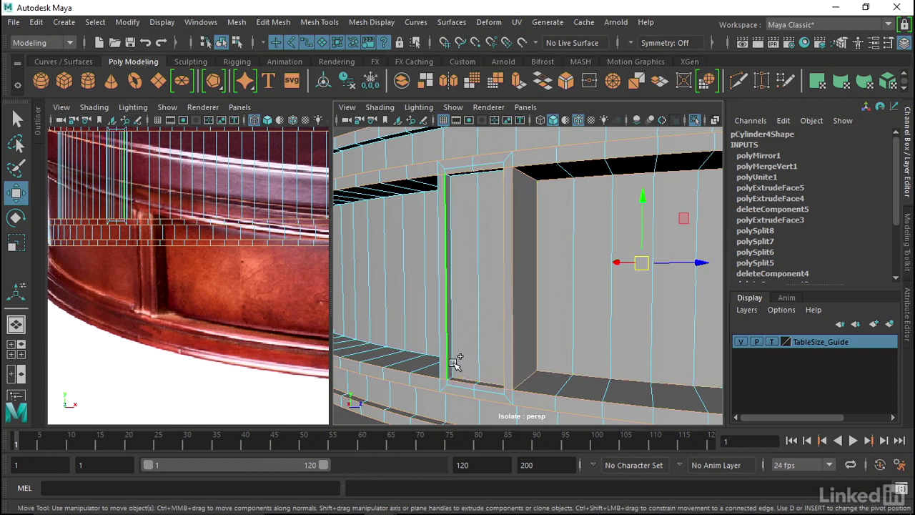
Step: Add the vertical edges of the post's inset panel to the selection
{"action": "scroll", "coordinate": [455, 323], "scroll_direction": "up", "scroll_amount": 2}
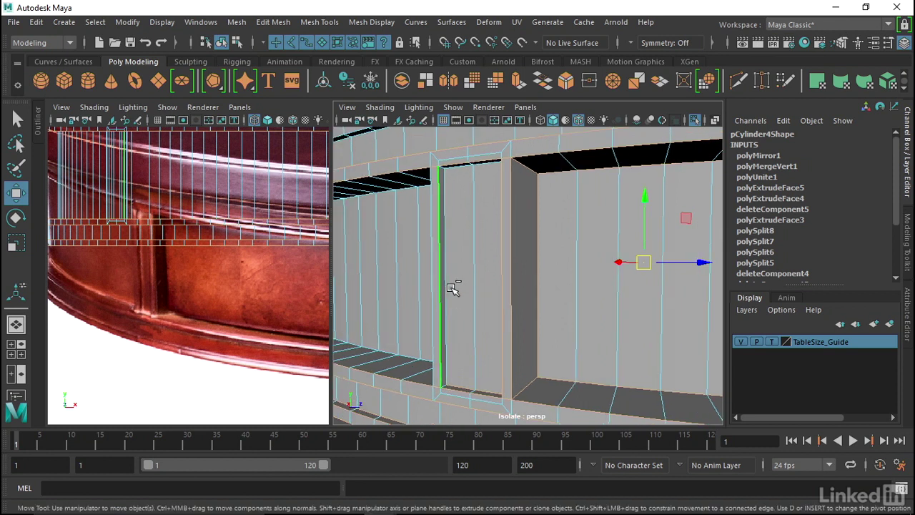
{"action": "left_click", "coordinate": [455, 287], "text": "shift"}
{"action": "left_click_drag", "start_coordinate": [456, 188], "coordinate": [461, 227], "text": "alt"}
{"action": "left_click", "coordinate": [455, 187], "text": "shift"}
{"action": "right_click_drag", "start_coordinate": [472, 250], "coordinate": [561, 278], "text": "alt"}
{"action": "left_click_drag", "start_coordinate": [576, 266], "coordinate": [503, 259], "text": "alt"}
Step: Extend the edge selection along the upper border and corners of the post's inset panel
{"action": "key", "text": "f"}
{"action": "right_click_drag", "start_coordinate": [503, 260], "coordinate": [500, 283], "text": "alt"}
{"action": "middle_click_drag", "start_coordinate": [500, 283], "coordinate": [415, 274], "text": "alt"}
{"action": "right_click_drag", "start_coordinate": [415, 275], "coordinate": [453, 269], "text": "alt"}
{"action": "middle_click_drag", "start_coordinate": [453, 270], "coordinate": [498, 272], "text": "alt"}
{"action": "right_click_drag", "start_coordinate": [498, 272], "coordinate": [639, 198], "text": "alt"}
{"action": "left_click_drag", "start_coordinate": [639, 198], "coordinate": [630, 196], "text": "alt"}
{"action": "right_click_drag", "start_coordinate": [630, 195], "coordinate": [574, 200], "text": "alt"}
{"action": "middle_click_drag", "start_coordinate": [574, 200], "coordinate": [589, 192], "text": "alt"}
{"action": "left_click_drag", "start_coordinate": [588, 192], "coordinate": [596, 191], "text": "alt"}
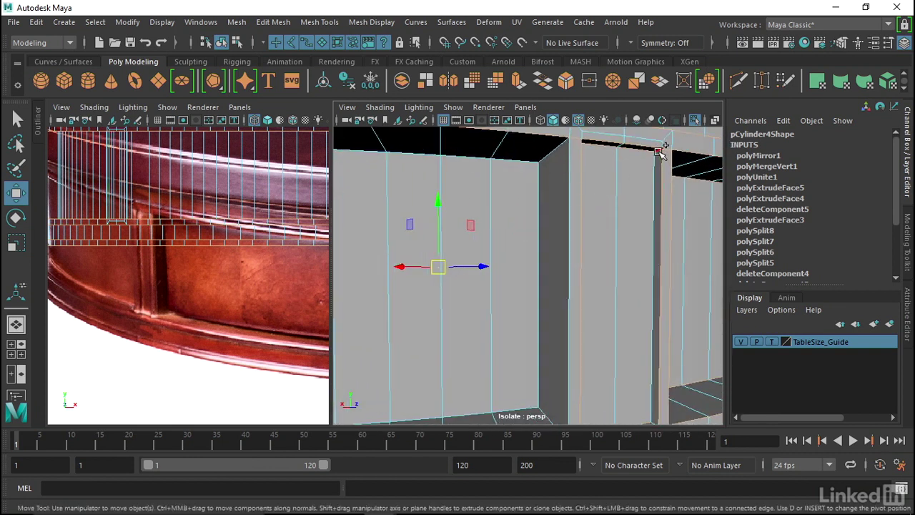
{"action": "left_click_drag", "start_coordinate": [649, 167], "coordinate": [489, 242], "text": "alt"}
{"action": "scroll", "coordinate": [464, 259], "scroll_direction": "up", "scroll_amount": 3}
{"action": "middle_click_drag", "start_coordinate": [478, 245], "coordinate": [481, 259], "text": "alt"}
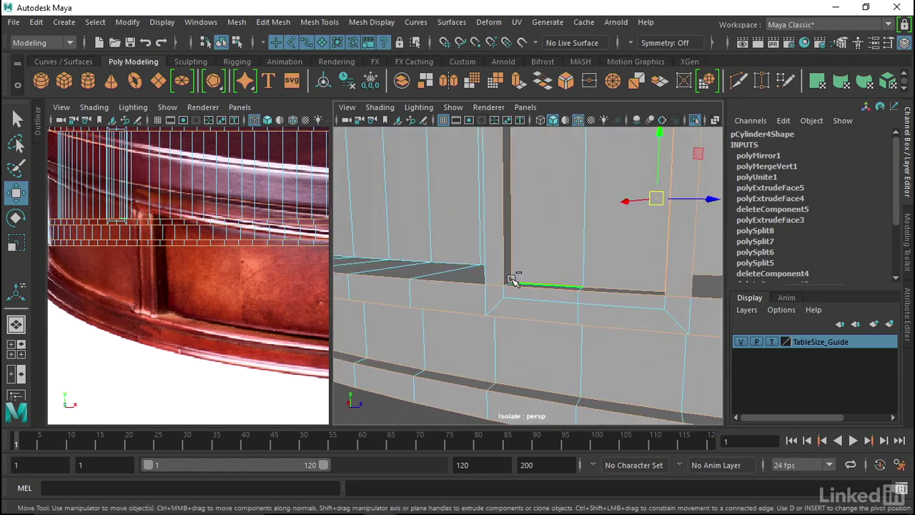
Step: Add the lower border and short corner edges of the post's inset panel to the selection
{"action": "left_click_drag", "start_coordinate": [513, 279], "coordinate": [564, 337], "text": "alt"}
{"action": "key", "text": "q"}
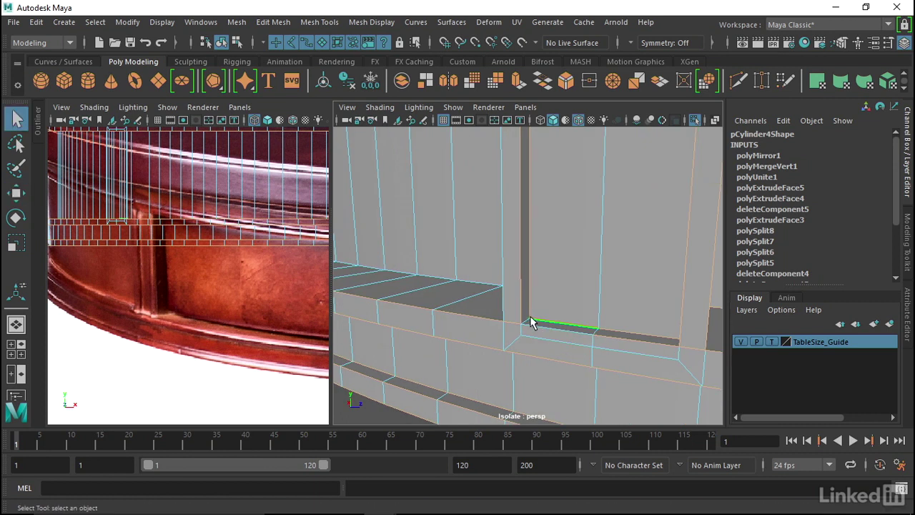
{"action": "left_click_drag", "start_coordinate": [546, 316], "coordinate": [562, 347], "text": "alt"}
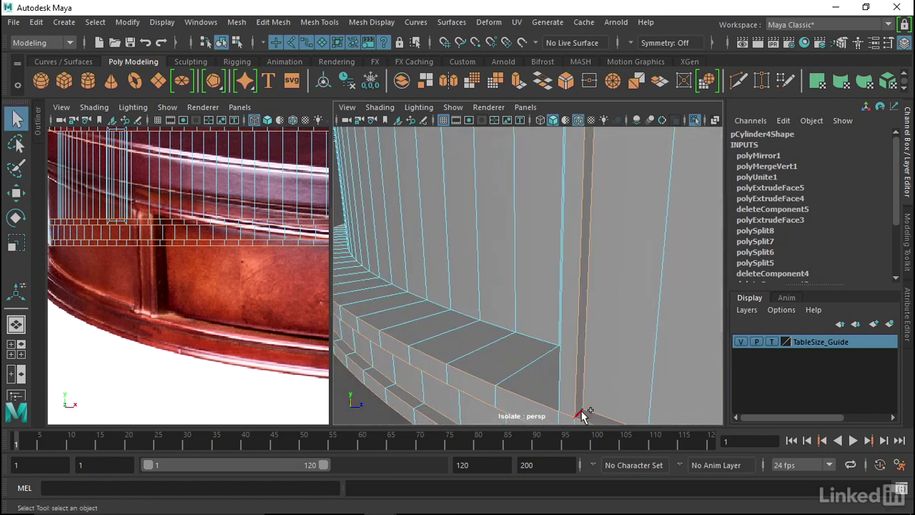
{"action": "left_click_drag", "start_coordinate": [613, 367], "coordinate": [525, 322], "text": "alt"}
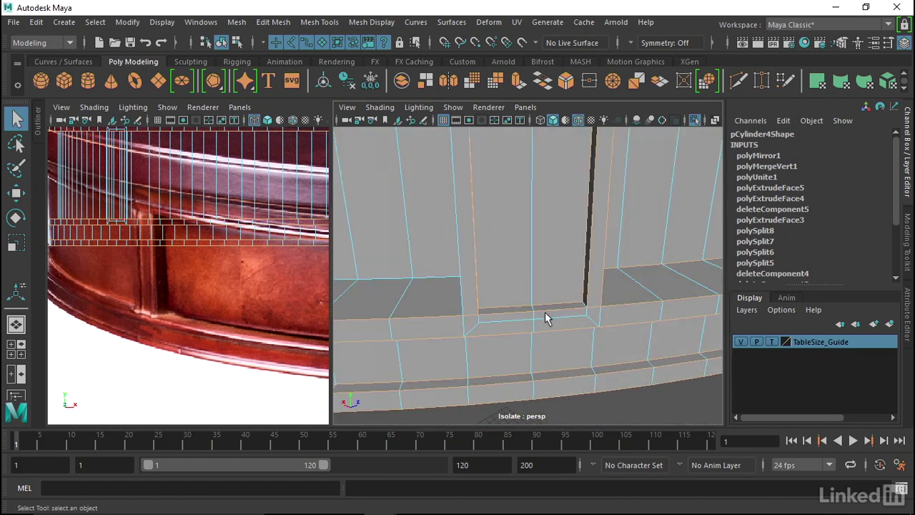
{"action": "mouse_move", "coordinate": [586, 308]}
{"action": "left_mouse_down", "text": "alt"}
{"action": "mouse_move", "coordinate": [627, 312]}
{"action": "mouse_move", "coordinate": [571, 298]}
{"action": "mouse_move", "coordinate": [597, 306]}
{"action": "left_mouse_up", "text": "alt"}
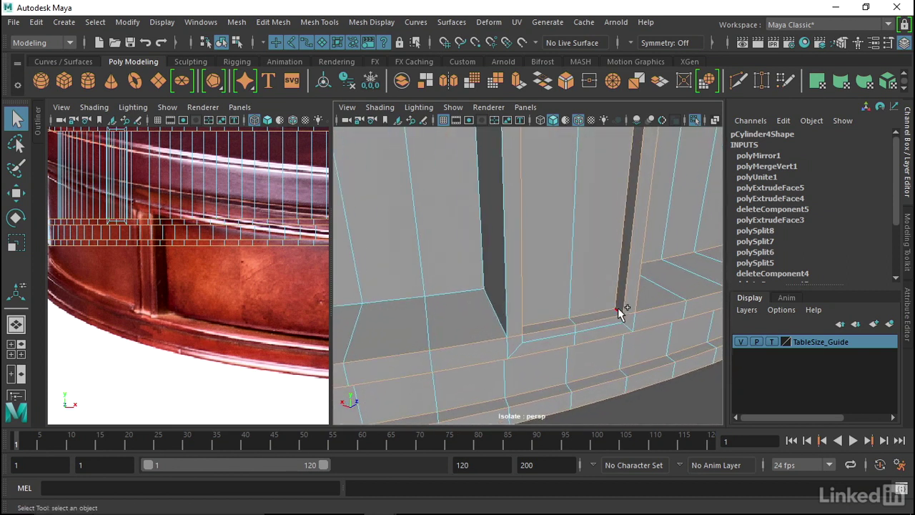
{"action": "right_click_drag", "start_coordinate": [618, 310], "coordinate": [571, 294], "text": "alt"}
{"action": "mouse_move", "coordinate": [543, 263]}
{"action": "left_mouse_down", "text": "alt"}
{"action": "mouse_move", "coordinate": [554, 269]}
{"action": "mouse_move", "coordinate": [537, 268]}
{"action": "left_mouse_up", "text": "alt"}
{"action": "left_click_drag", "start_coordinate": [482, 270], "coordinate": [511, 268], "text": "alt"}
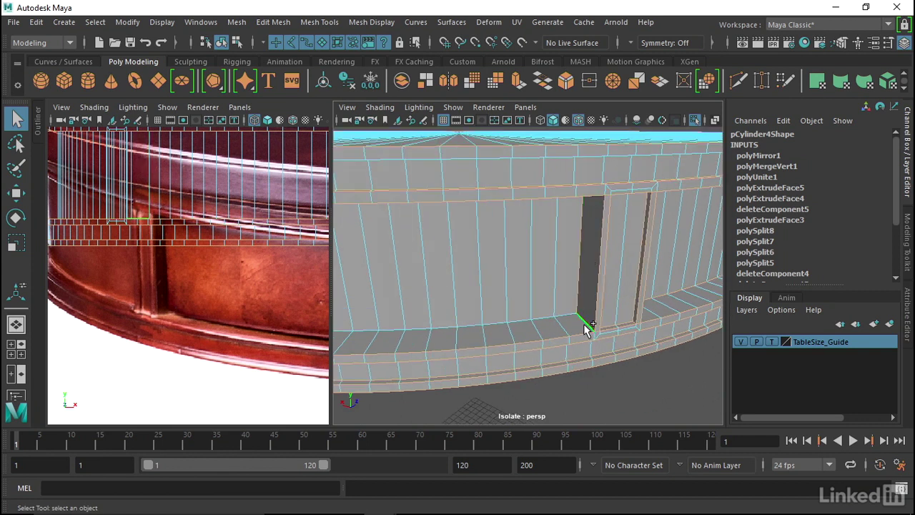
{"action": "left_click_drag", "start_coordinate": [605, 296], "coordinate": [563, 303], "text": "alt"}
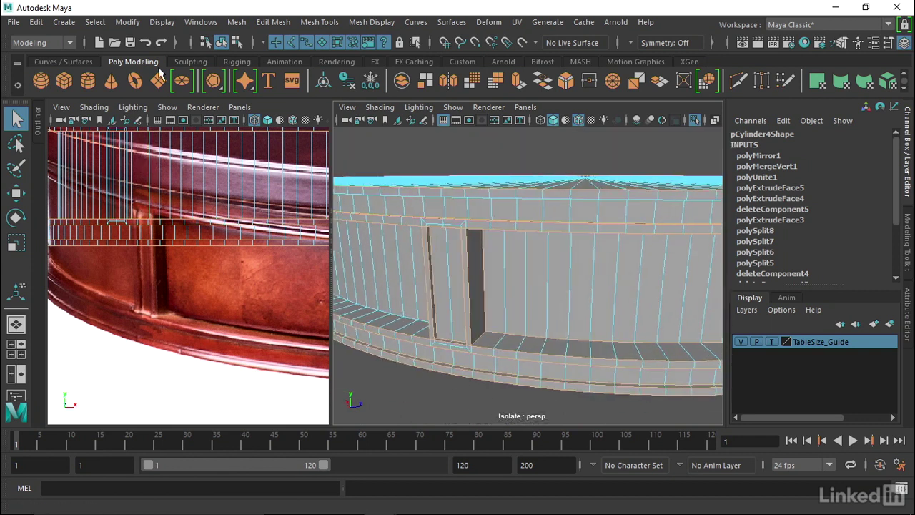
Step: Expand the selection to all similar edges of the apron
{"action": "left_click", "coordinate": [98, 22]}
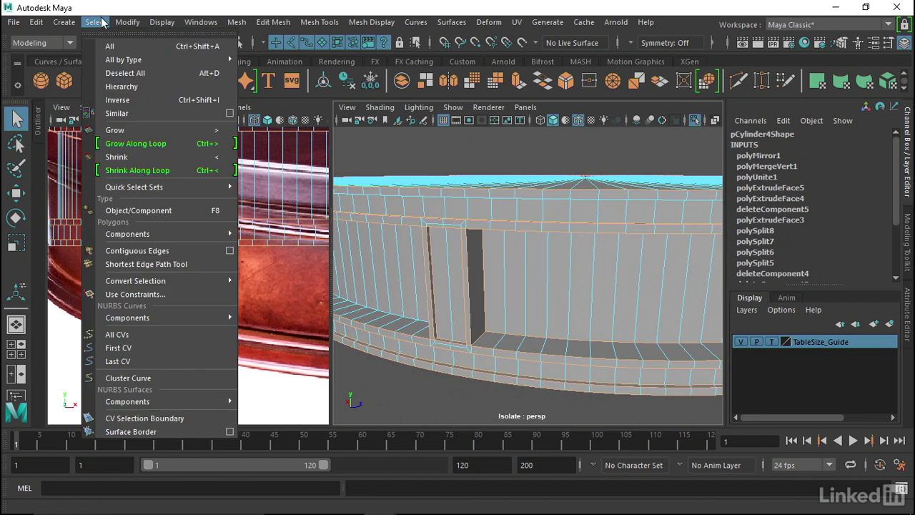
{"action": "left_click", "coordinate": [125, 114]}
Step: Inspect the selected edges on the posts, recesses and mouldings all around the apron
{"action": "left_click_drag", "start_coordinate": [457, 215], "coordinate": [595, 266], "text": "alt"}
{"action": "middle_click_drag", "start_coordinate": [595, 266], "coordinate": [611, 269], "text": "alt"}
{"action": "right_click_drag", "start_coordinate": [610, 269], "coordinate": [640, 278], "text": "alt"}
{"action": "left_click_drag", "start_coordinate": [640, 278], "coordinate": [490, 264], "text": "alt"}
{"action": "right_click_drag", "start_coordinate": [491, 264], "coordinate": [525, 277], "text": "alt"}
{"action": "middle_click_drag", "start_coordinate": [526, 277], "coordinate": [533, 285], "text": "alt"}
{"action": "left_click_drag", "start_coordinate": [533, 284], "coordinate": [521, 302], "text": "alt"}
{"action": "middle_click_drag", "start_coordinate": [521, 302], "coordinate": [574, 298], "text": "alt"}
{"action": "right_click_drag", "start_coordinate": [574, 298], "coordinate": [374, 270], "text": "alt"}
{"action": "left_click_drag", "start_coordinate": [374, 270], "coordinate": [453, 256], "text": "alt"}
{"action": "middle_click_drag", "start_coordinate": [453, 256], "coordinate": [410, 251], "text": "alt"}
{"action": "mouse_move", "coordinate": [409, 250]}
{"action": "left_mouse_down", "text": "alt"}
{"action": "mouse_move", "coordinate": [469, 247]}
{"action": "mouse_move", "coordinate": [407, 257]}
{"action": "left_mouse_up", "text": "alt"}
{"action": "right_click_drag", "start_coordinate": [407, 258], "coordinate": [554, 272], "text": "alt"}
{"action": "left_click_drag", "start_coordinate": [554, 271], "coordinate": [479, 248], "text": "alt"}
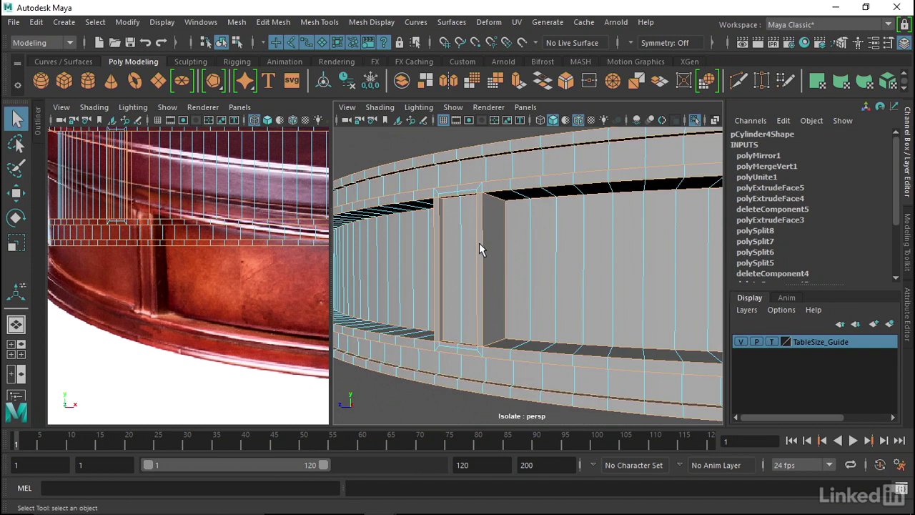
Step: Bevel all selected edges of the apron
{"action": "left_click", "coordinate": [910, 263]}
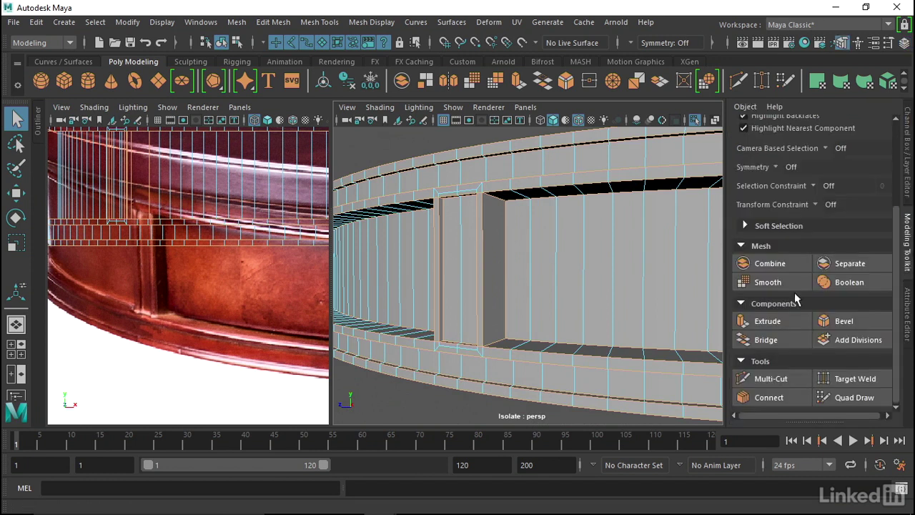
{"action": "left_click", "coordinate": [854, 322]}
{"action": "middle_click_drag", "start_coordinate": [548, 321], "coordinate": [543, 171], "text": "alt"}
{"action": "right_click_drag", "start_coordinate": [469, 276], "coordinate": [773, 322], "text": "alt"}
{"action": "right_click_drag", "start_coordinate": [429, 288], "coordinate": [423, 307], "text": "alt"}
{"action": "middle_click_drag", "start_coordinate": [424, 309], "coordinate": [432, 308], "text": "alt"}
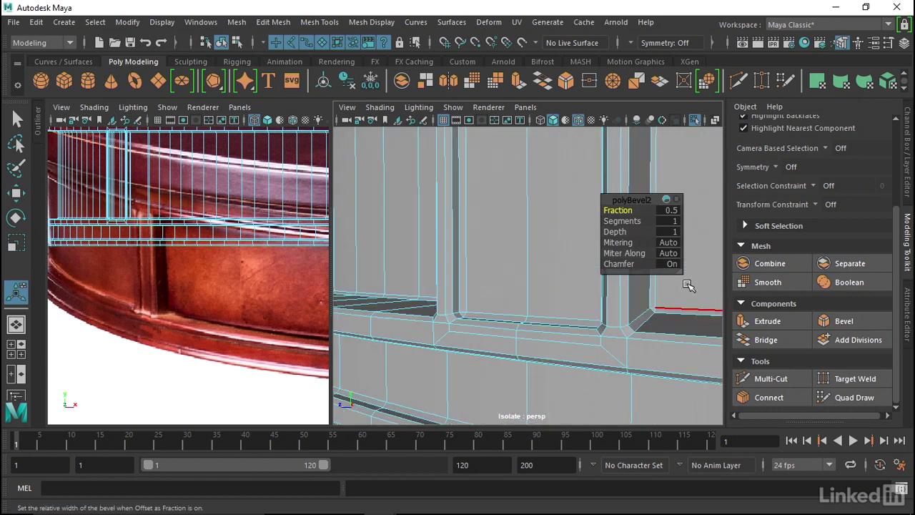
Step: Set the bevel's fraction to 0.2
{"action": "left_click", "coordinate": [608, 210]}
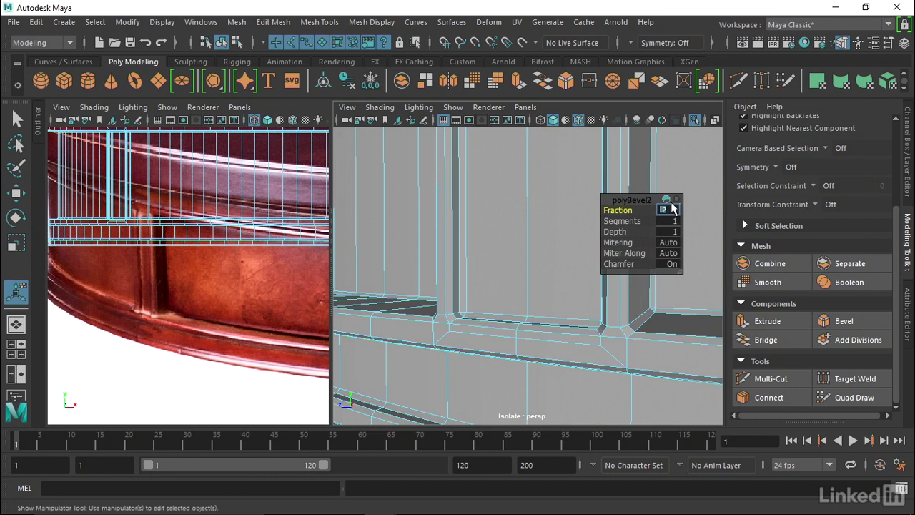
{"action": "left_click_drag", "start_coordinate": [672, 207], "coordinate": [684, 201]}
{"action": "mouse_move", "coordinate": [460, 319]}
{"action": "left_mouse_down", "text": "alt"}
{"action": "mouse_move", "coordinate": [470, 308]}
{"action": "mouse_move", "coordinate": [462, 312]}
{"action": "left_mouse_up", "text": "alt"}
{"action": "middle_click_drag", "start_coordinate": [462, 312], "coordinate": [466, 315], "text": "alt"}
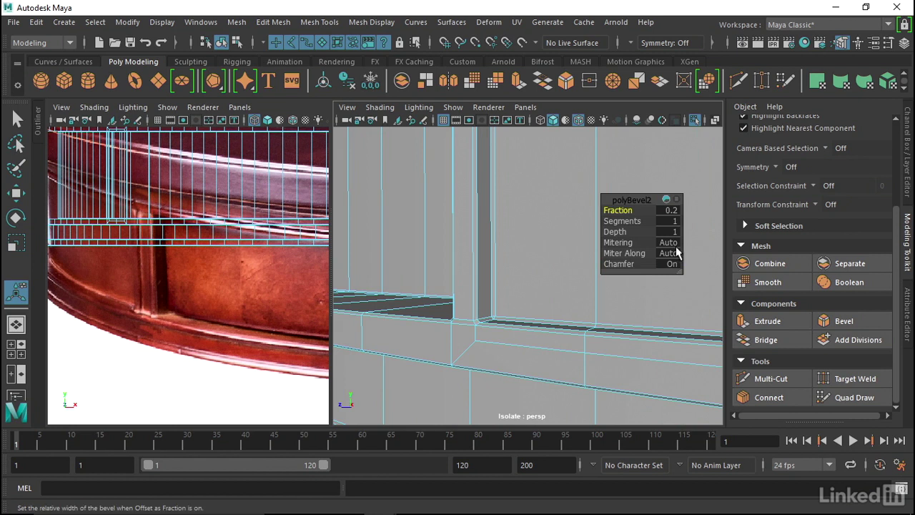
Step: Set the bevel to 2 segments and check the result on the panel corners and mouldings
{"action": "left_click", "coordinate": [670, 221]}
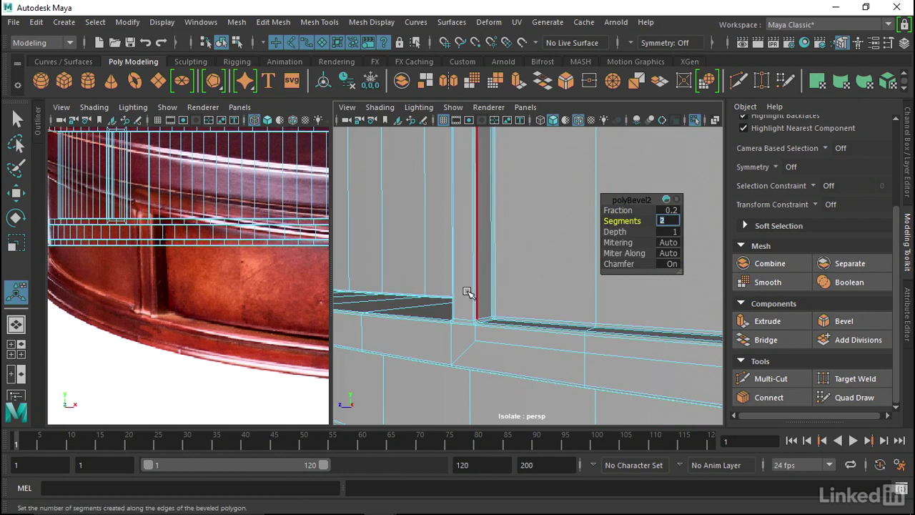
{"action": "scroll", "coordinate": [467, 286], "scroll_direction": "up", "scroll_amount": 3}
{"action": "scroll", "coordinate": [469, 285], "scroll_direction": "down", "scroll_amount": 3}
{"action": "middle_click_drag", "start_coordinate": [465, 295], "coordinate": [466, 293], "text": "alt"}
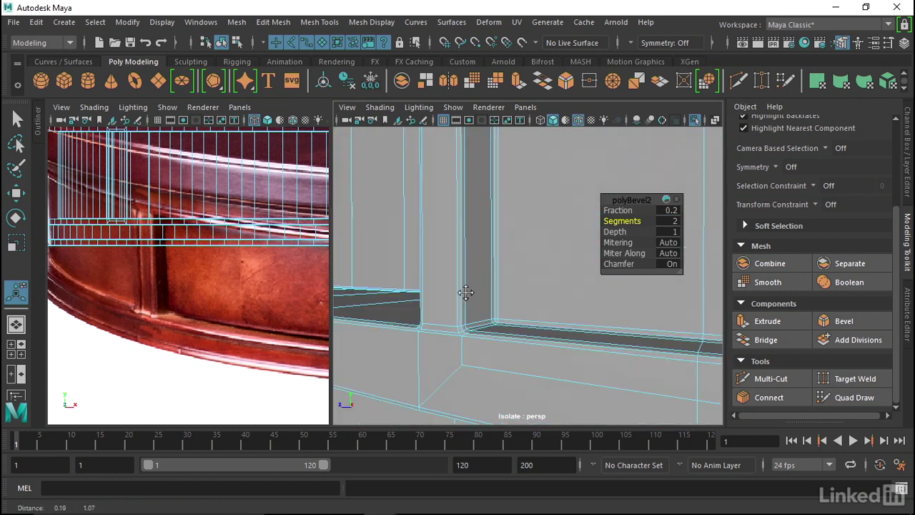
{"action": "scroll", "coordinate": [533, 270], "scroll_direction": "down", "scroll_amount": 8}
{"action": "left_click_drag", "start_coordinate": [503, 255], "coordinate": [494, 301], "text": "alt"}
{"action": "scroll", "coordinate": [586, 289], "scroll_direction": "up", "scroll_amount": 10}
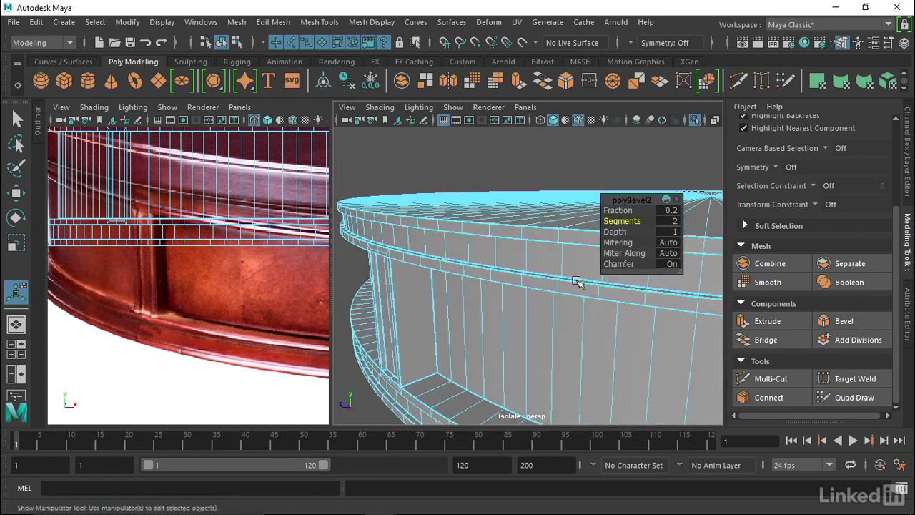
{"action": "scroll", "coordinate": [560, 311], "scroll_direction": "down", "scroll_amount": 8}
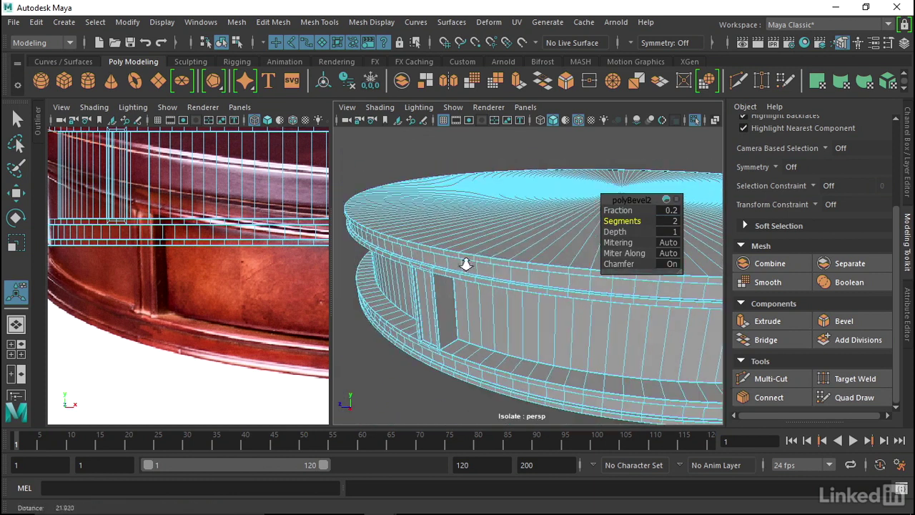
Step: Return the apron to object mode and turn on its smooth mesh preview
{"action": "key", "text": "3"}
{"action": "right_click_drag", "start_coordinate": [520, 235], "coordinate": [582, 96]}
{"action": "key", "text": "3"}
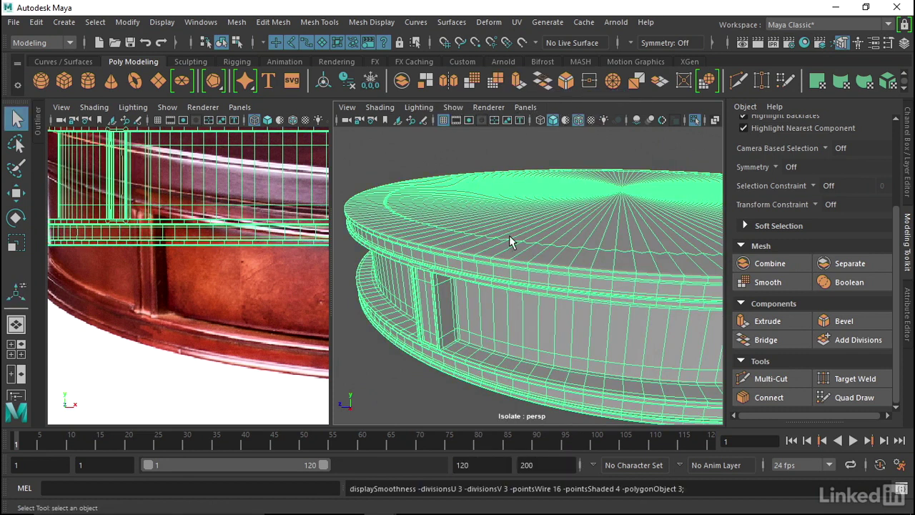
Step: Examine the smoothed apron's mouldings, posts and recesses from all sides, and return to the unsmoothed display
{"action": "left_click_drag", "start_coordinate": [511, 293], "coordinate": [593, 276], "text": "alt"}
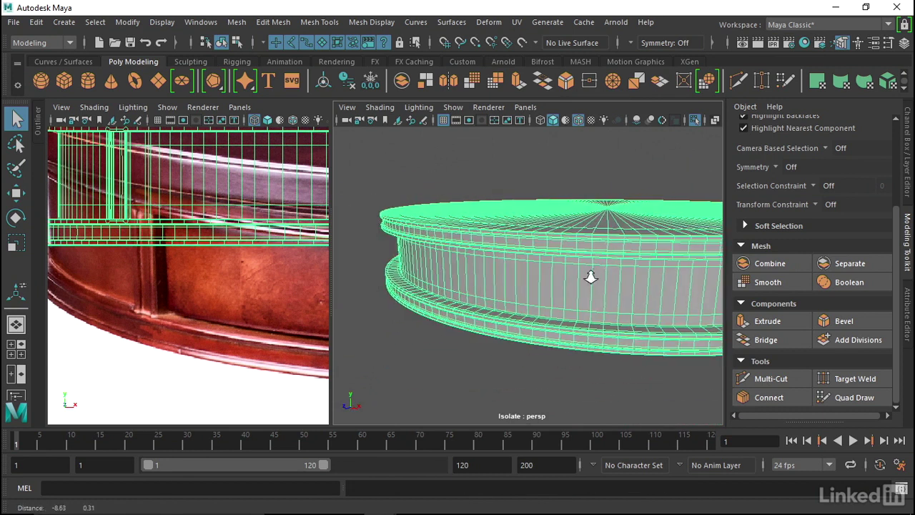
{"action": "right_click_drag", "start_coordinate": [593, 276], "coordinate": [417, 256], "text": "alt"}
{"action": "left_click_drag", "start_coordinate": [417, 256], "coordinate": [565, 292], "text": "alt"}
{"action": "middle_click_drag", "start_coordinate": [399, 280], "coordinate": [542, 286], "text": "alt"}
{"action": "right_click_drag", "start_coordinate": [542, 285], "coordinate": [677, 299], "text": "alt"}
{"action": "middle_click_drag", "start_coordinate": [578, 313], "coordinate": [522, 320], "text": "alt"}
{"action": "left_click_drag", "start_coordinate": [560, 284], "coordinate": [539, 307], "text": "alt"}
{"action": "mouse_move", "coordinate": [477, 291]}
{"action": "left_mouse_down", "text": "alt"}
{"action": "mouse_move", "coordinate": [510, 317]}
{"action": "mouse_move", "coordinate": [515, 286]}
{"action": "mouse_move", "coordinate": [469, 286]}
{"action": "left_mouse_up", "text": "alt"}
{"action": "left_click_drag", "start_coordinate": [541, 257], "coordinate": [585, 289], "text": "alt"}
{"action": "right_click_drag", "start_coordinate": [586, 289], "coordinate": [586, 303], "text": "alt"}
{"action": "middle_click_drag", "start_coordinate": [533, 286], "coordinate": [486, 266], "text": "alt"}
{"action": "right_click_drag", "start_coordinate": [486, 265], "coordinate": [484, 286], "text": "alt"}
{"action": "left_click_drag", "start_coordinate": [484, 286], "coordinate": [597, 284], "text": "alt"}
{"action": "middle_click_drag", "start_coordinate": [558, 293], "coordinate": [527, 295], "text": "alt"}
{"action": "right_click_drag", "start_coordinate": [526, 295], "coordinate": [351, 252], "text": "alt"}
{"action": "left_click_drag", "start_coordinate": [516, 251], "coordinate": [500, 284], "text": "alt"}
{"action": "middle_click_drag", "start_coordinate": [493, 282], "coordinate": [396, 288], "text": "alt"}
{"action": "right_click_drag", "start_coordinate": [396, 288], "coordinate": [451, 284], "text": "alt"}
{"action": "middle_click_drag", "start_coordinate": [438, 271], "coordinate": [502, 289], "text": "alt"}
{"action": "right_click_drag", "start_coordinate": [501, 288], "coordinate": [572, 277], "text": "alt"}
{"action": "left_click_drag", "start_coordinate": [554, 280], "coordinate": [521, 291], "text": "alt"}
{"action": "key", "text": "1"}
{"action": "left_click_drag", "start_coordinate": [474, 261], "coordinate": [537, 219], "text": "alt"}
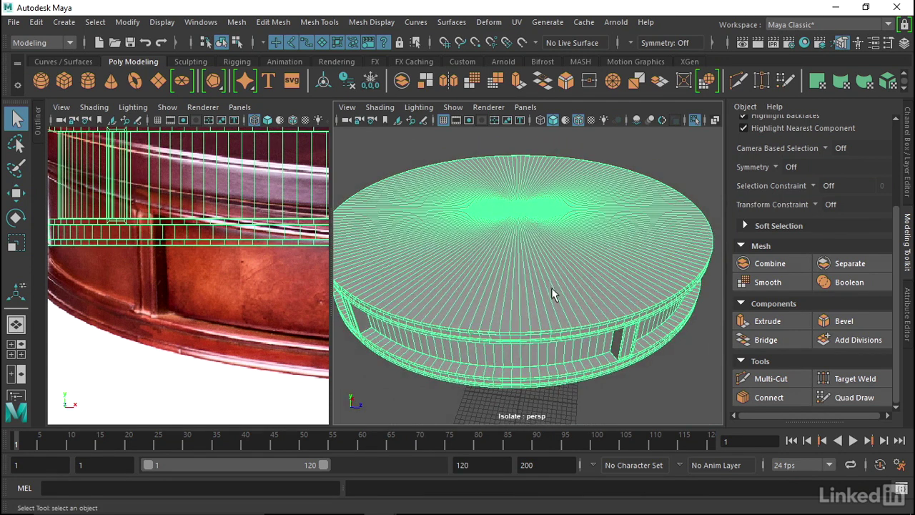
Step: Show the whole table again and examine how the apron sits beneath the tabletop
{"action": "left_click", "coordinate": [694, 120]}
{"action": "left_click_drag", "start_coordinate": [544, 172], "coordinate": [452, 257], "text": "alt"}
{"action": "left_click_drag", "start_coordinate": [469, 220], "coordinate": [513, 233], "text": "alt"}
{"action": "right_click_drag", "start_coordinate": [174, 285], "coordinate": [137, 300], "text": "alt"}
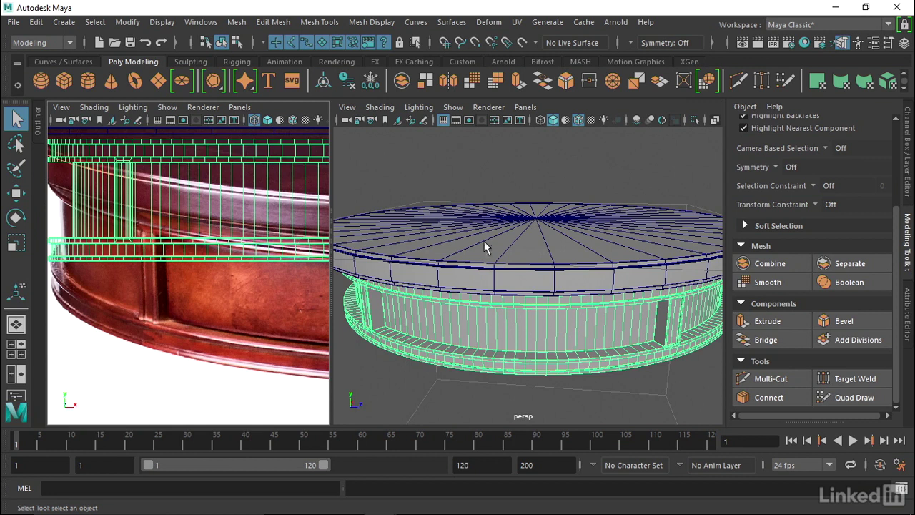
{"action": "mouse_move", "coordinate": [555, 236]}
{"action": "left_mouse_down", "text": "alt"}
{"action": "mouse_move", "coordinate": [476, 210]}
{"action": "mouse_move", "coordinate": [541, 245]}
{"action": "left_mouse_up", "text": "alt"}
Step: Isolate the apron again and ready the Paint Selection tool with an enlarged brush over its top cap
{"action": "left_click", "coordinate": [694, 120]}
{"action": "left_click_drag", "start_coordinate": [580, 186], "coordinate": [581, 204], "text": "alt"}
{"action": "mouse_move", "coordinate": [547, 182]}
{"action": "right_mouse_down"}
{"action": "mouse_move", "coordinate": [547, 195]}
{"action": "mouse_move", "coordinate": [546, 182]}
{"action": "right_mouse_up"}
{"action": "left_click", "coordinate": [15, 171]}
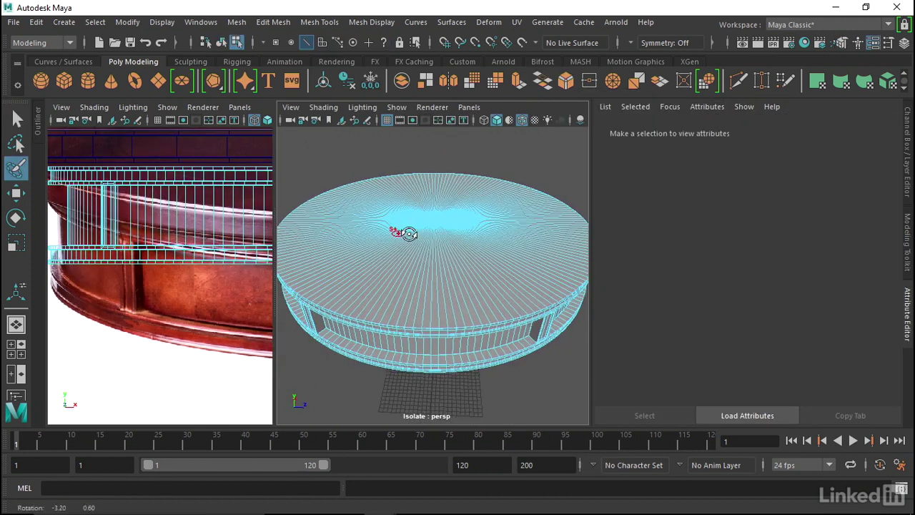
{"action": "mouse_move", "coordinate": [434, 238]}
{"action": "left_mouse_down", "text": "alt"}
{"action": "mouse_move", "coordinate": [447, 261]}
{"action": "mouse_move", "coordinate": [477, 256]}
{"action": "mouse_move", "coordinate": [429, 251]}
{"action": "left_mouse_up", "text": "alt"}
{"action": "key", "text": "b"}
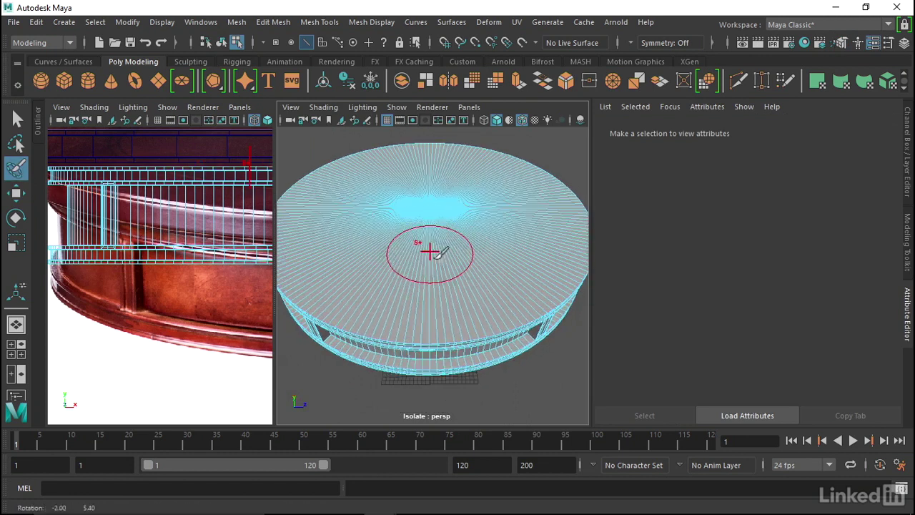
Step: Paint-select all the faces of the apron's hidden top cap, delete them, and return the apron to object mode
{"action": "right_click_drag", "start_coordinate": [462, 125], "coordinate": [465, 200]}
{"action": "mouse_move", "coordinate": [453, 260]}
{"action": "left_mouse_down"}
{"action": "mouse_move", "coordinate": [431, 272]}
{"action": "mouse_move", "coordinate": [525, 203]}
{"action": "mouse_move", "coordinate": [431, 161]}
{"action": "mouse_move", "coordinate": [372, 214]}
{"action": "left_mouse_up"}
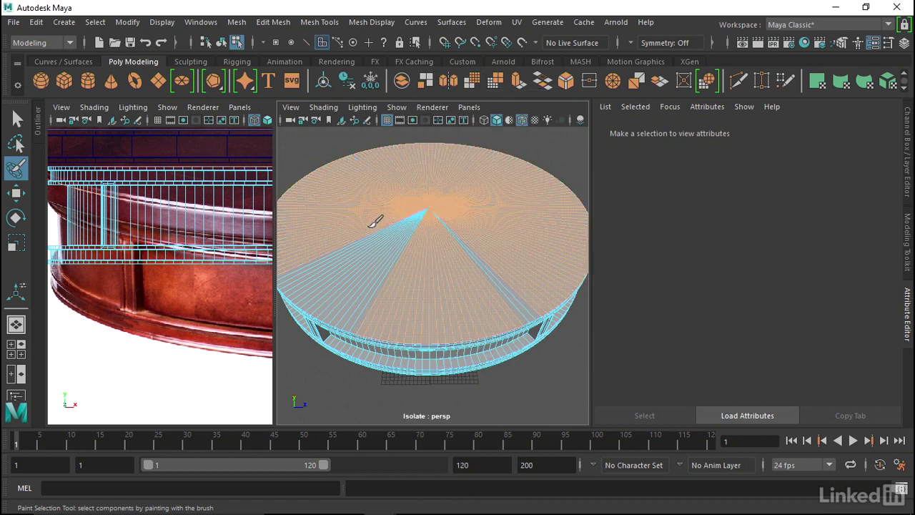
{"action": "left_click_drag", "start_coordinate": [453, 262], "coordinate": [452, 210], "text": "alt"}
{"action": "right_click_drag", "start_coordinate": [452, 211], "coordinate": [392, 211], "text": "alt"}
{"action": "mouse_move", "coordinate": [428, 304]}
{"action": "left_mouse_down", "text": "alt"}
{"action": "mouse_move", "coordinate": [432, 250]}
{"action": "mouse_move", "coordinate": [428, 312]}
{"action": "left_mouse_up", "text": "alt"}
{"action": "mouse_move", "coordinate": [403, 266]}
{"action": "left_mouse_down", "text": "alt"}
{"action": "mouse_move", "coordinate": [439, 322]}
{"action": "mouse_move", "coordinate": [425, 295]}
{"action": "mouse_move", "coordinate": [438, 295]}
{"action": "left_mouse_up", "text": "alt"}
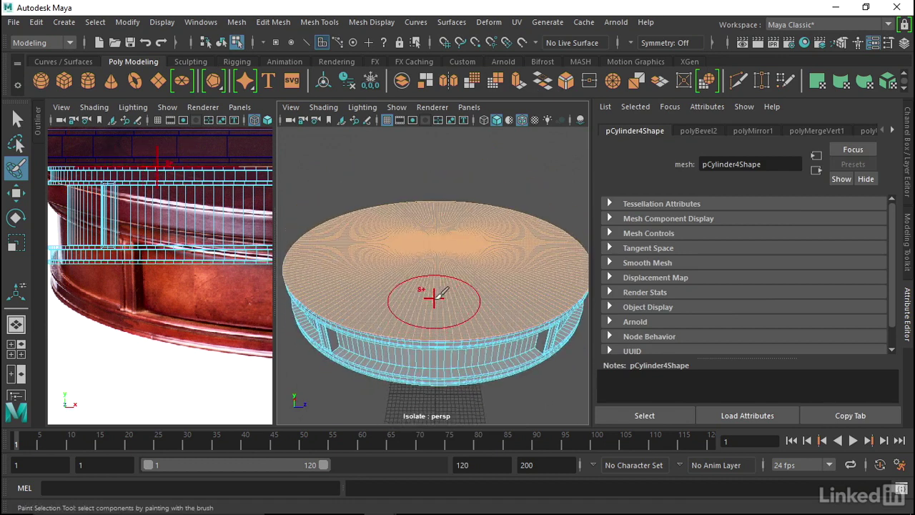
{"action": "key", "text": "Delete"}
{"action": "right_click_drag", "start_coordinate": [433, 140], "coordinate": [492, 95]}
{"action": "key", "text": "w"}
{"action": "left_click_drag", "start_coordinate": [487, 226], "coordinate": [490, 219], "text": "alt"}
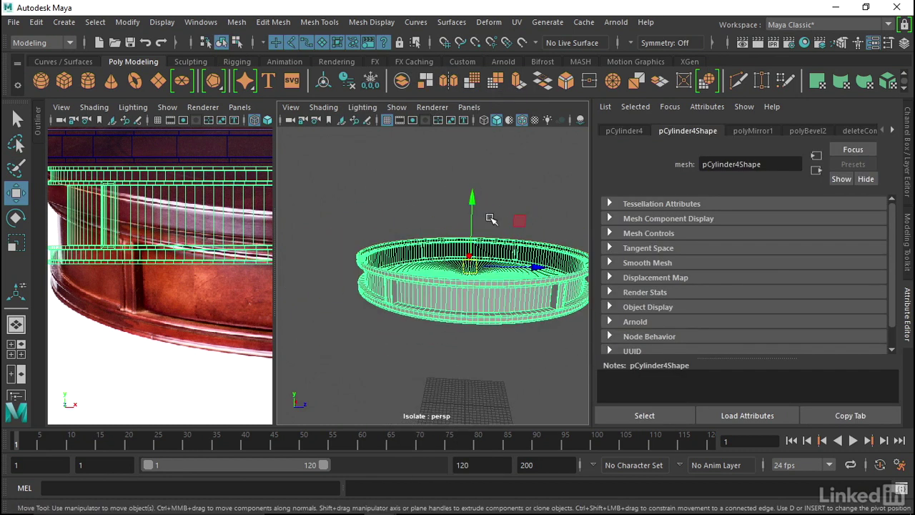
Step: Delete the apron's construction history
{"action": "left_click", "coordinate": [36, 22]}
{"action": "mouse_move", "coordinate": [75, 185]}
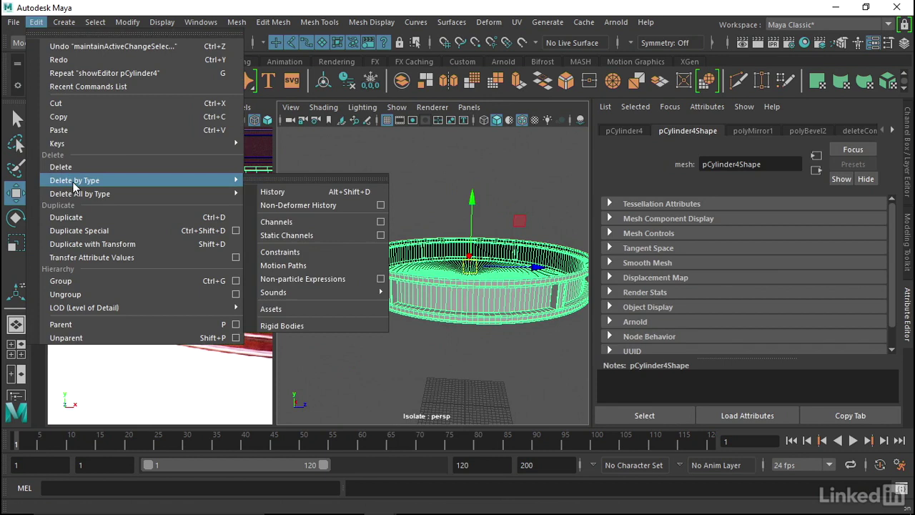
{"action": "left_click", "coordinate": [270, 193]}
{"action": "left_click_drag", "start_coordinate": [418, 229], "coordinate": [393, 233], "text": "alt"}
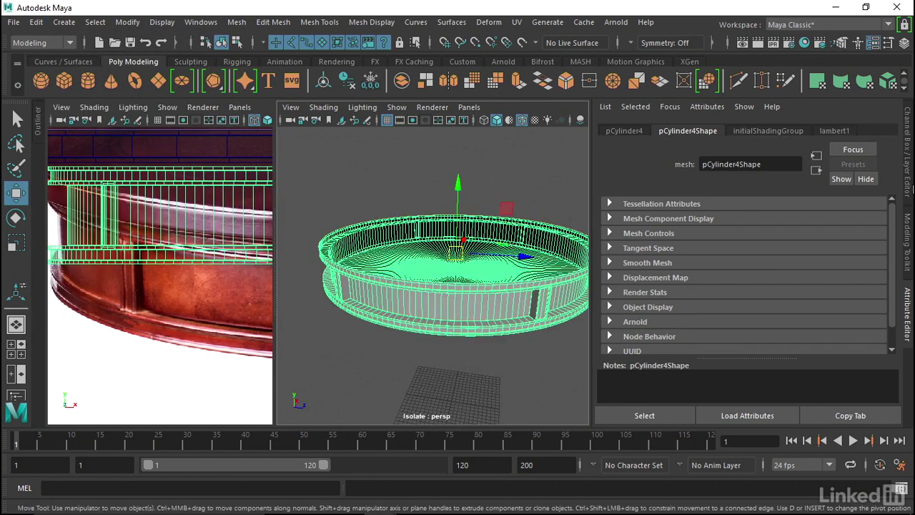
Step: Show the tabletop again and raise the apron to Translate Y 0.288 so its upper rim meets the tabletop's underside
{"action": "left_click", "coordinate": [912, 183]}
{"action": "left_click_drag", "start_coordinate": [557, 247], "coordinate": [514, 210], "text": "alt"}
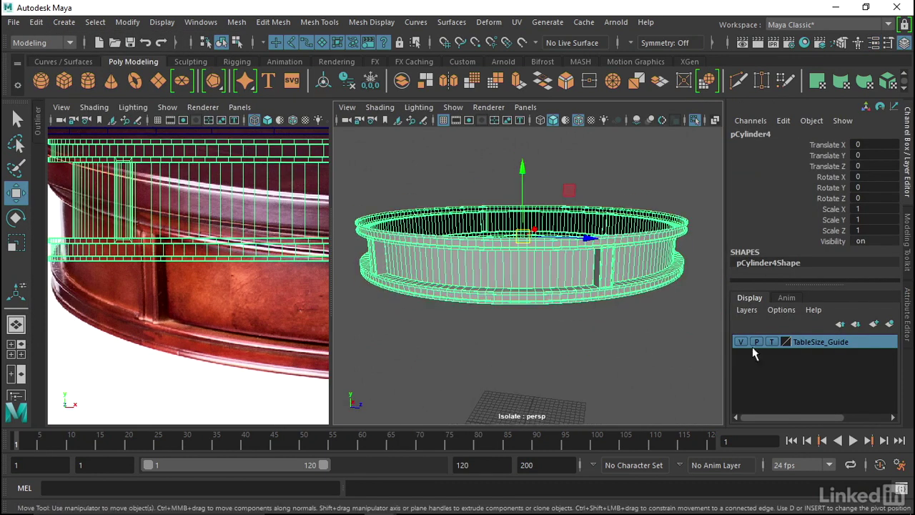
{"action": "left_click", "coordinate": [694, 120]}
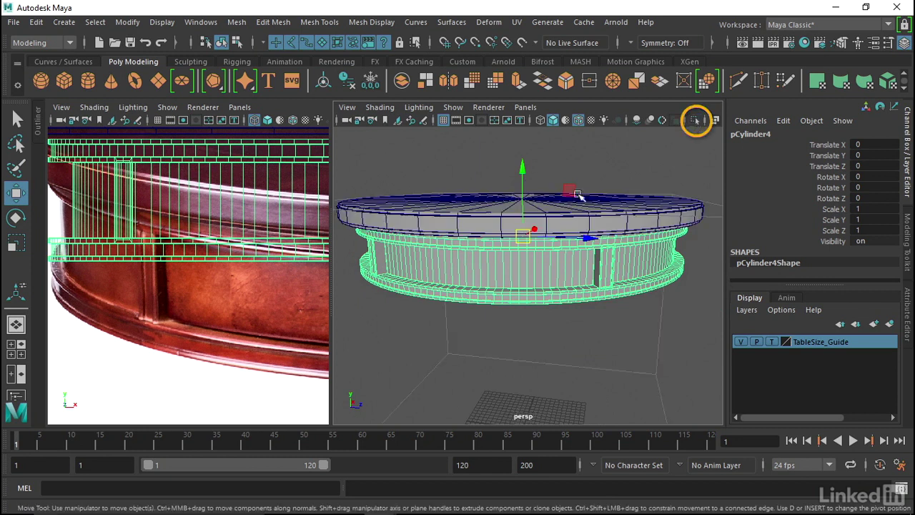
{"action": "scroll", "coordinate": [206, 216], "scroll_direction": "up", "scroll_amount": 10}
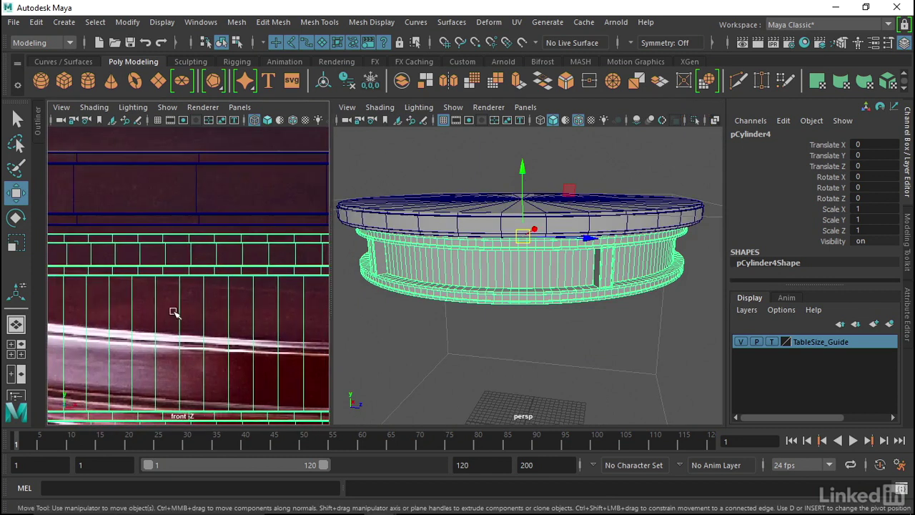
{"action": "left_click", "coordinate": [521, 170]}
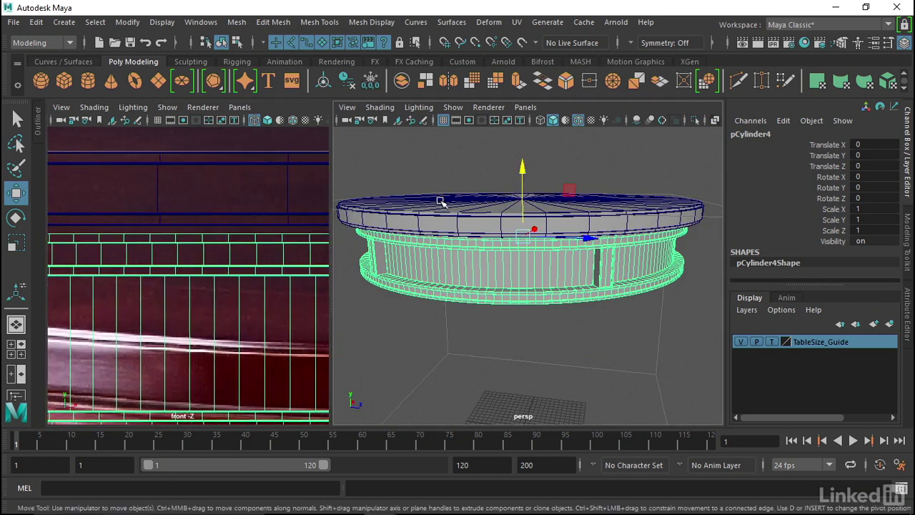
{"action": "left_click_drag", "start_coordinate": [332, 217], "coordinate": [387, 218]}
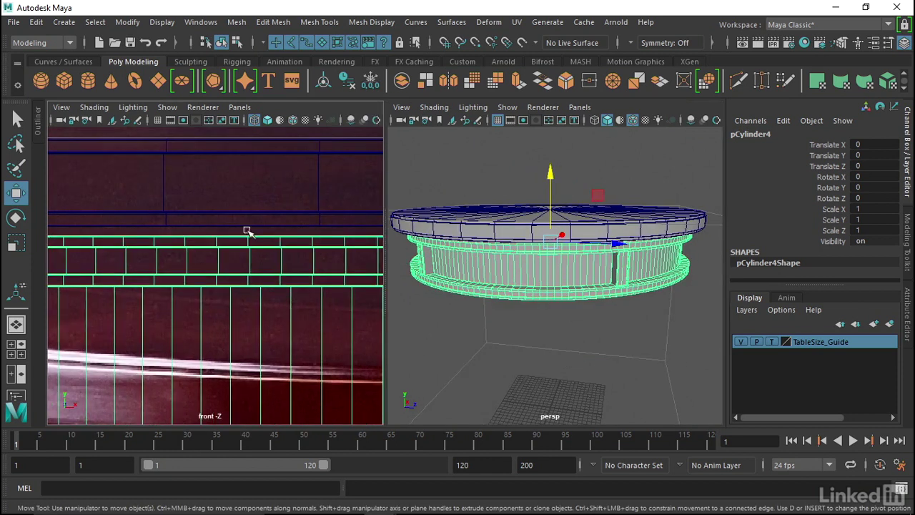
{"action": "middle_click_drag", "start_coordinate": [281, 283], "coordinate": [286, 255]}
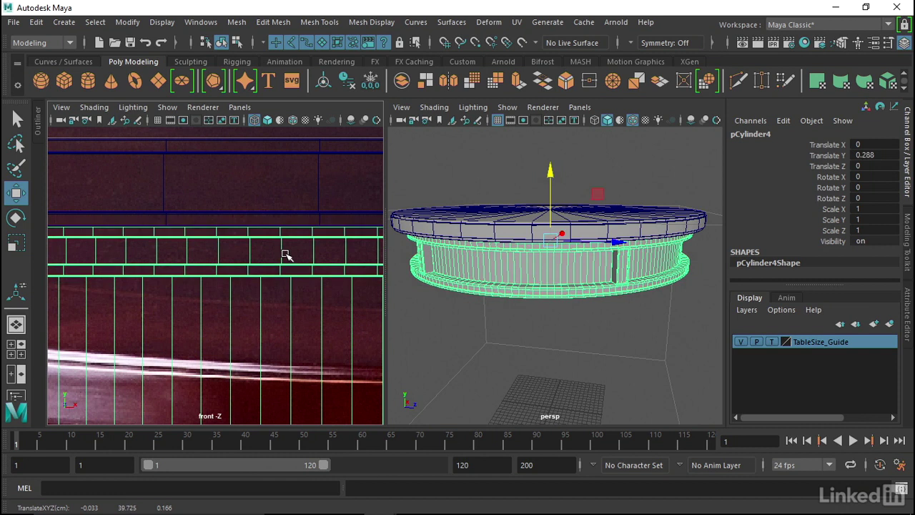
Step: Examine the raised apron's panels, posts and mouldings up close and its fit under the tabletop
{"action": "left_click_drag", "start_coordinate": [547, 235], "coordinate": [503, 229], "text": "alt"}
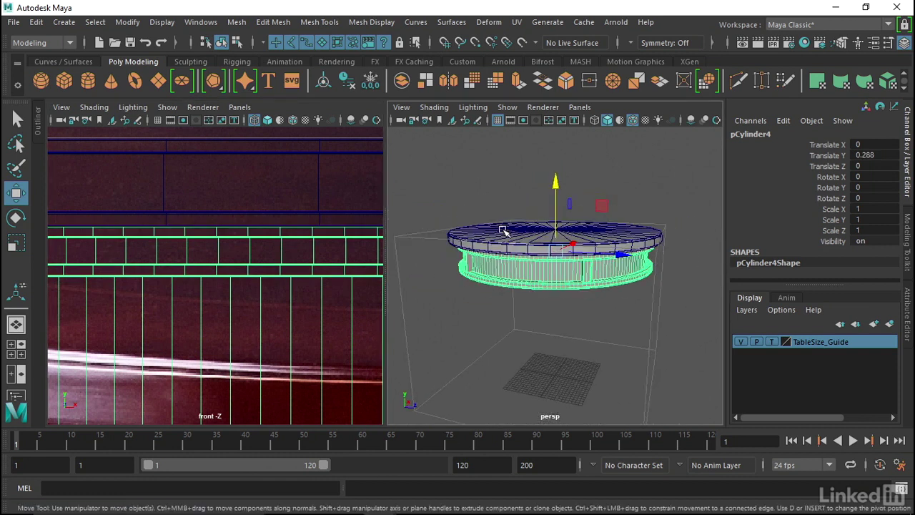
{"action": "right_click_drag", "start_coordinate": [503, 229], "coordinate": [582, 307], "text": "alt"}
{"action": "left_click_drag", "start_coordinate": [580, 311], "coordinate": [515, 295], "text": "alt"}
{"action": "right_click_drag", "start_coordinate": [515, 296], "coordinate": [548, 286], "text": "alt"}
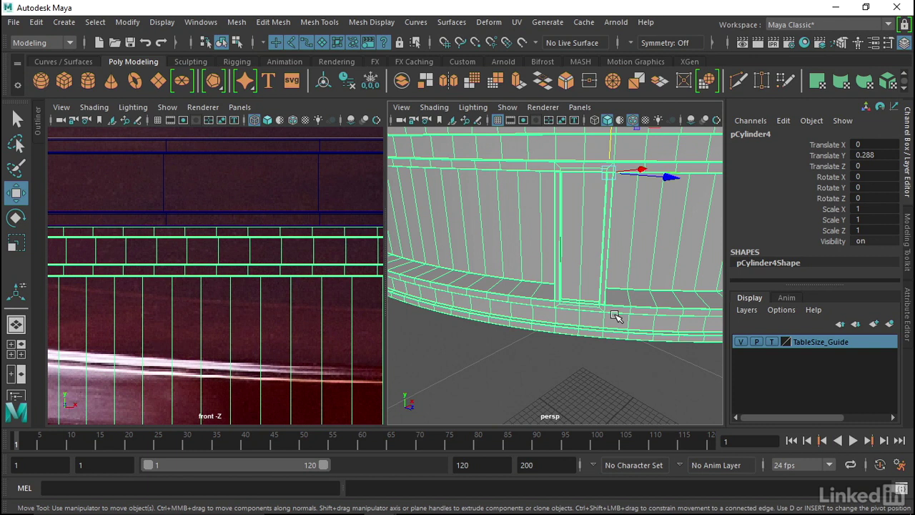
{"action": "right_click_drag", "start_coordinate": [572, 283], "coordinate": [613, 265], "text": "alt"}
{"action": "left_click_drag", "start_coordinate": [612, 265], "coordinate": [583, 257], "text": "alt"}
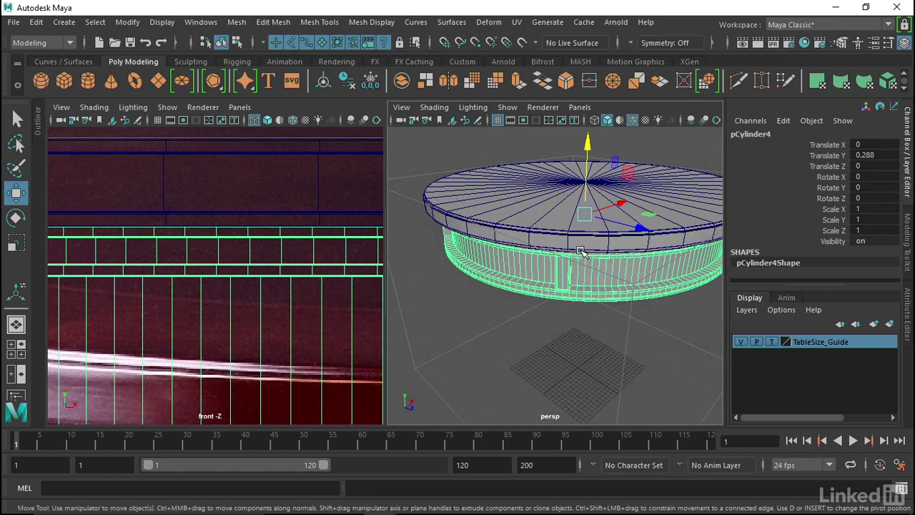